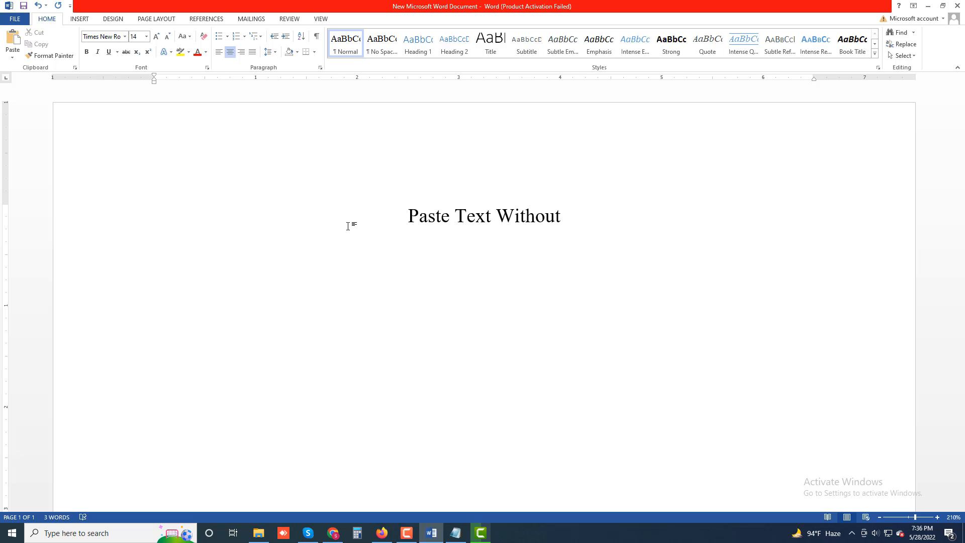
- Complete the centered title as "Paste Text Without Formatting in OneNote" and start a new paragraph below it
text(Formatti)
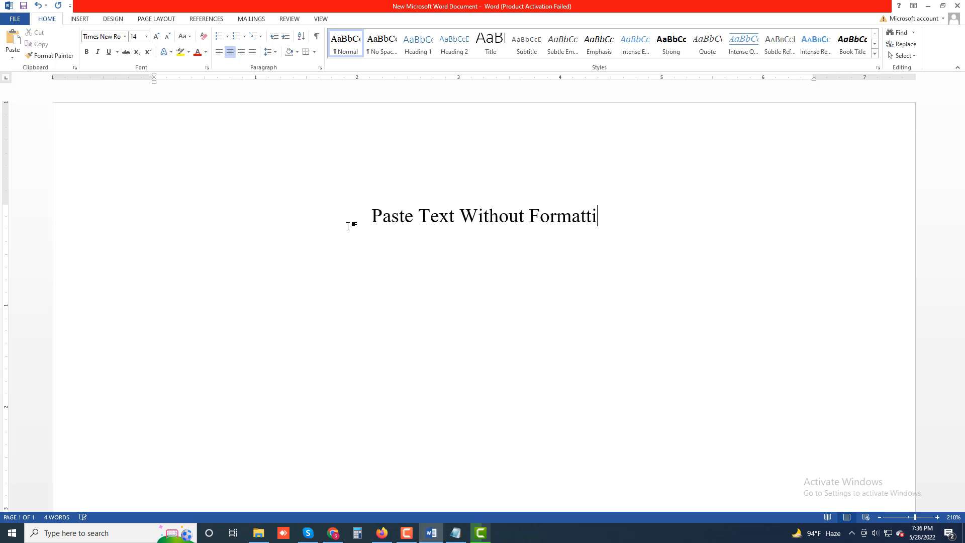
text(ng in One)
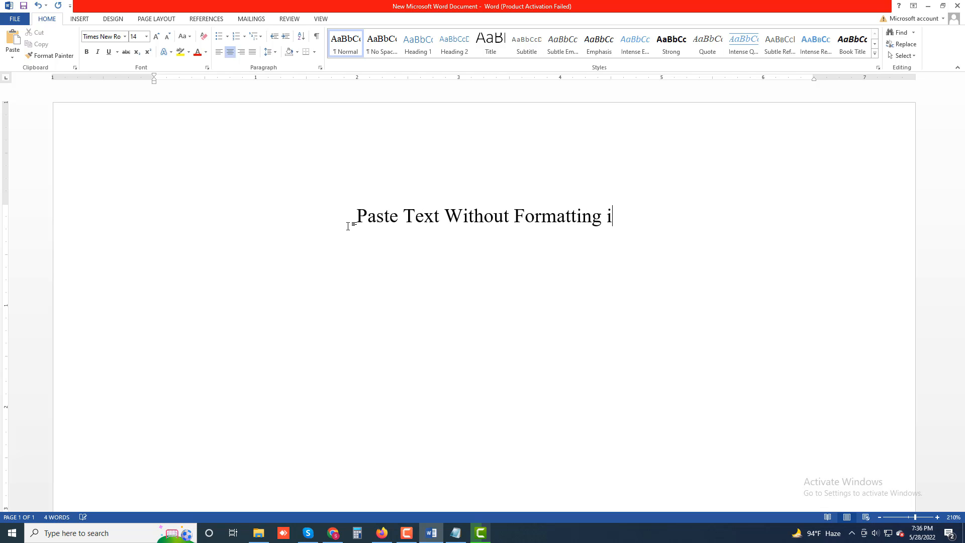
text( Note)
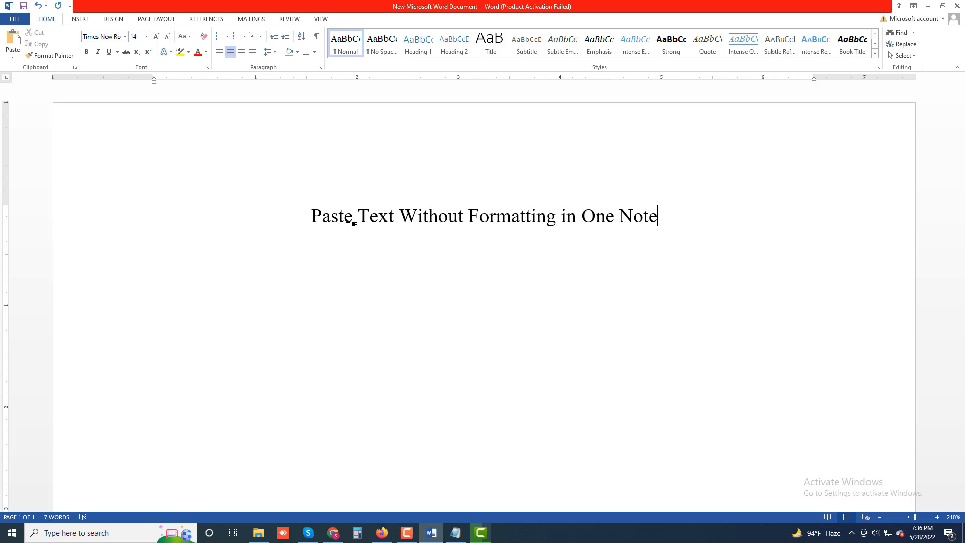
key(BackSpace)
key(BackSpace)
key(BackSpace)
key(BackSpace)
key(BackSpace)
text(N)
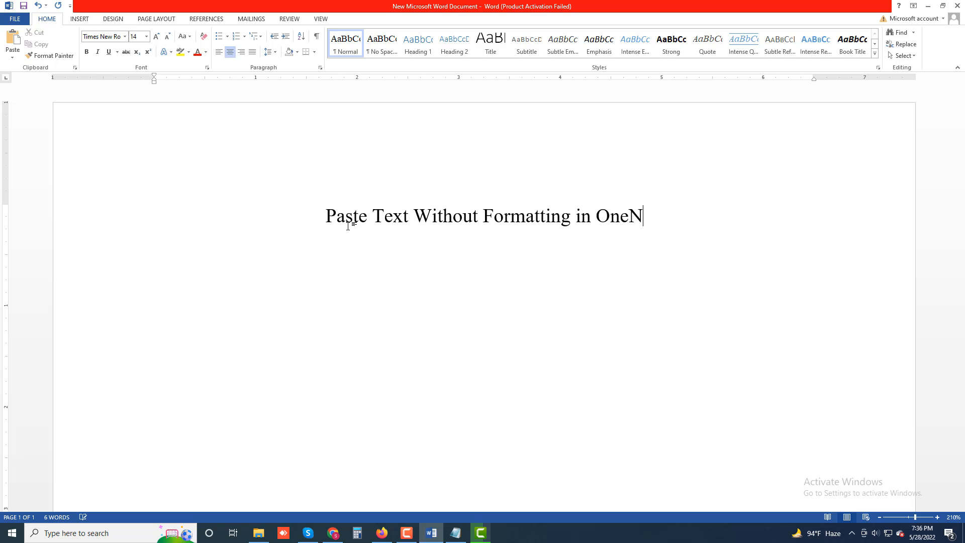
text(ote)
key(Return)
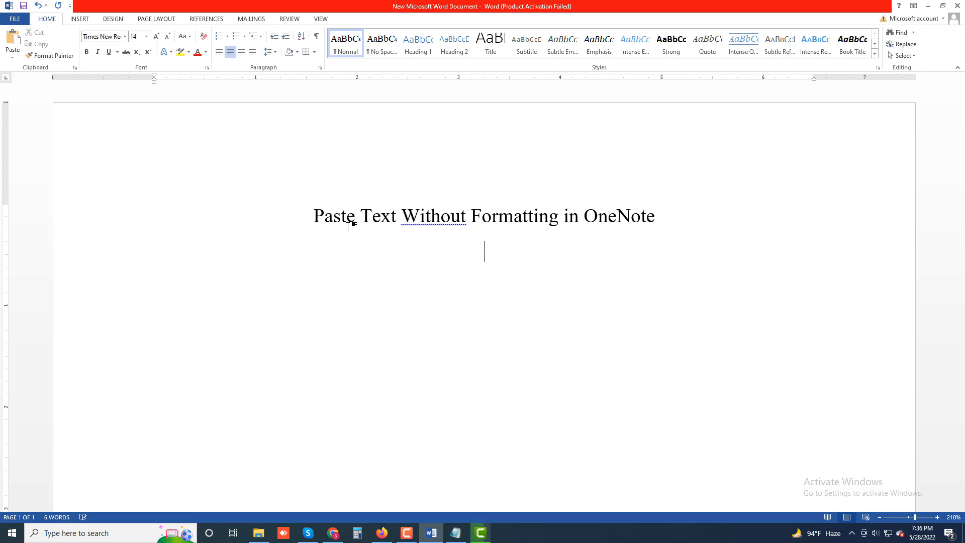
- Justify the new paragraph and type "Often when you paste text from a document or the web in your OneNote notes, the text carries its original formatting"
key(ctrl+j)
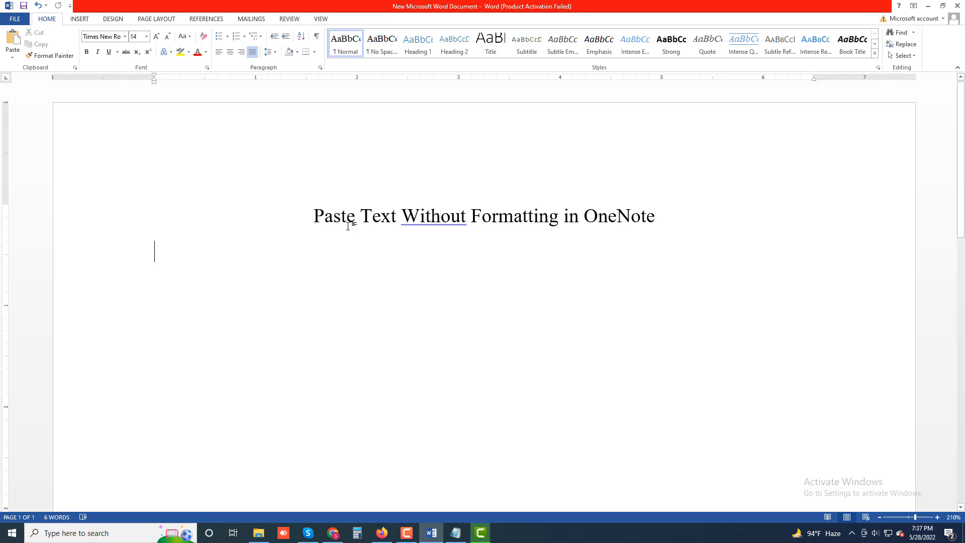
text(Often )
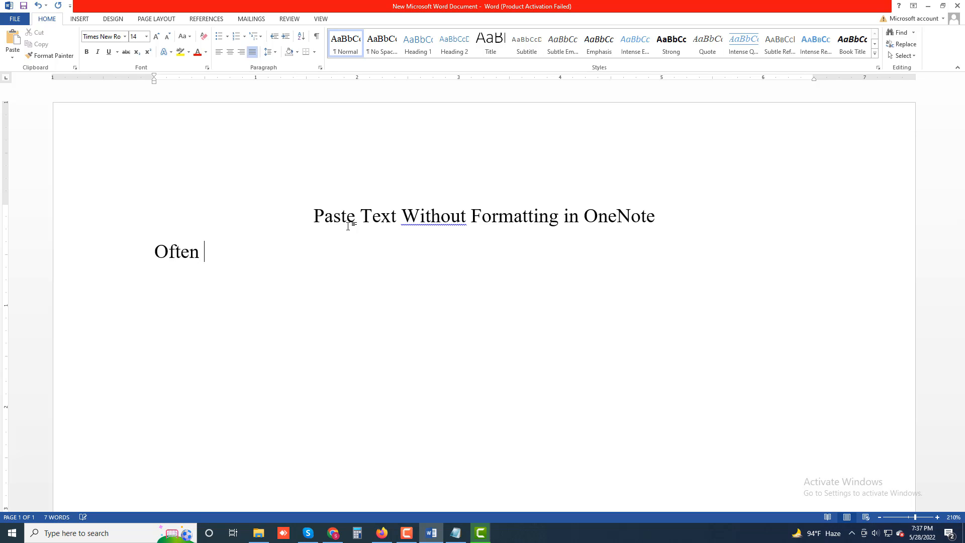
text(when you)
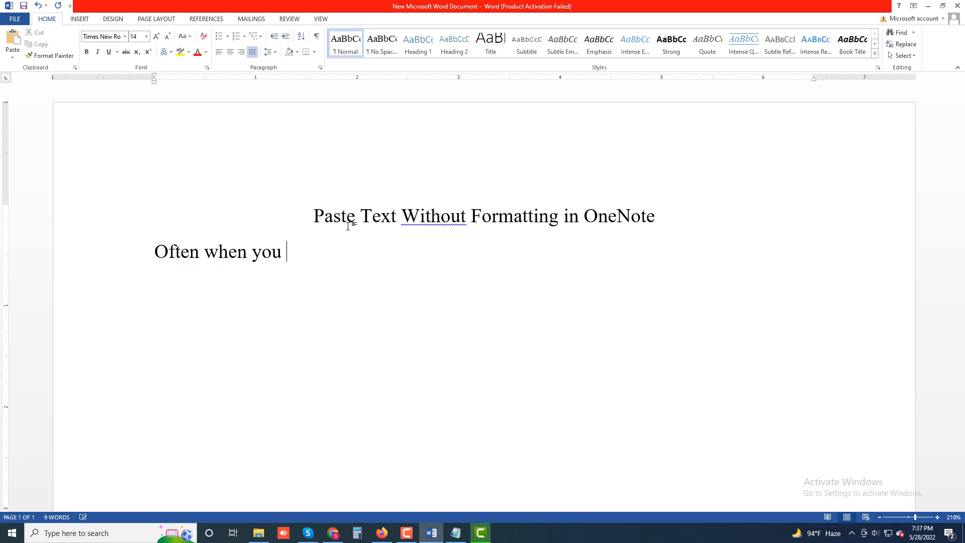
text( pas)
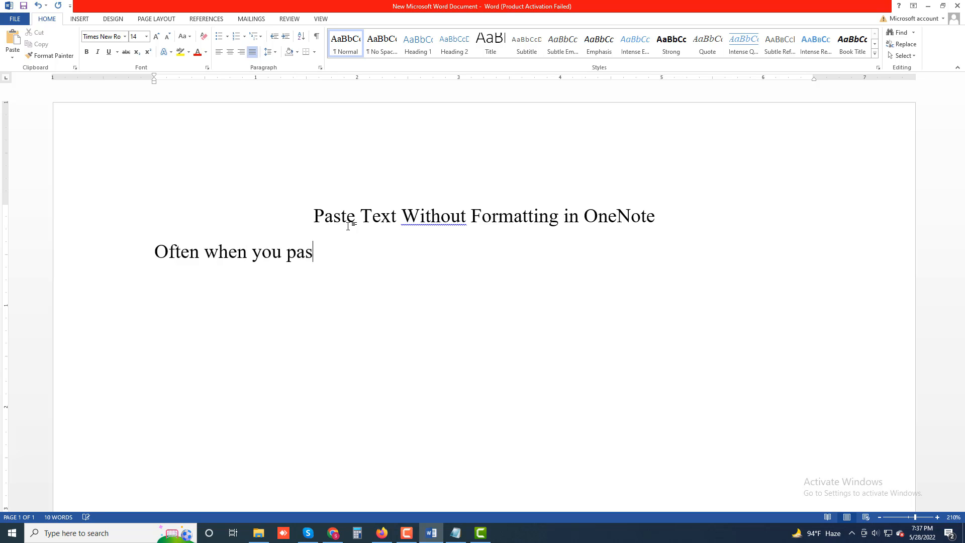
text(te text from)
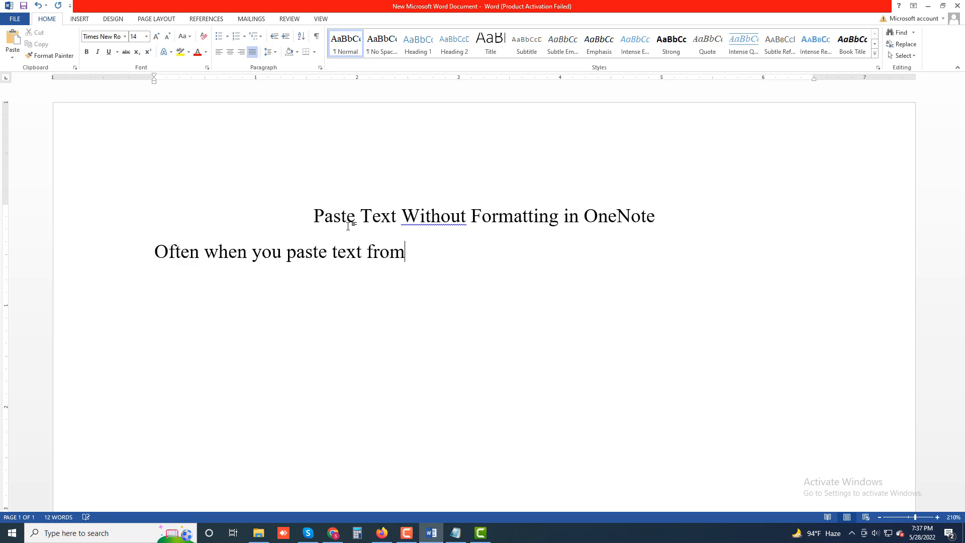
text( a document or)
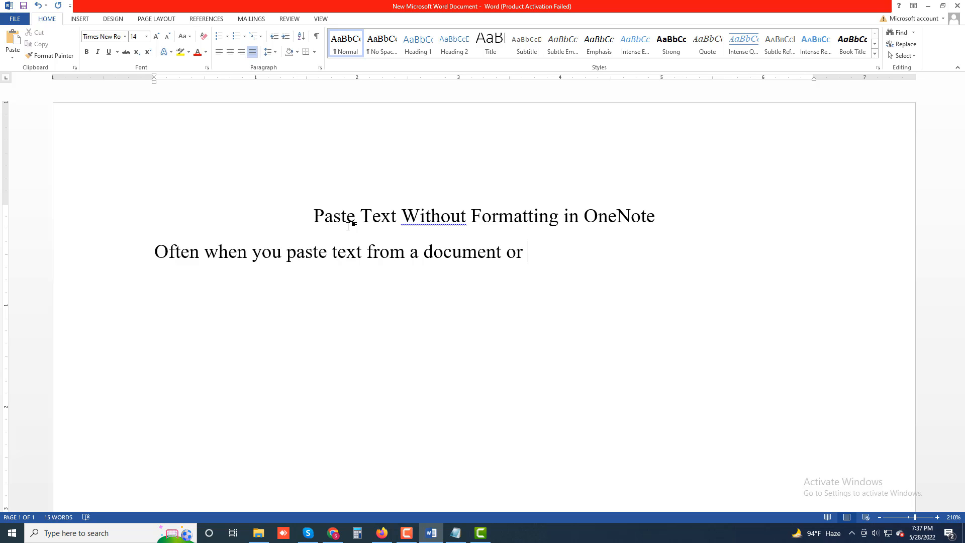
text( the web in your)
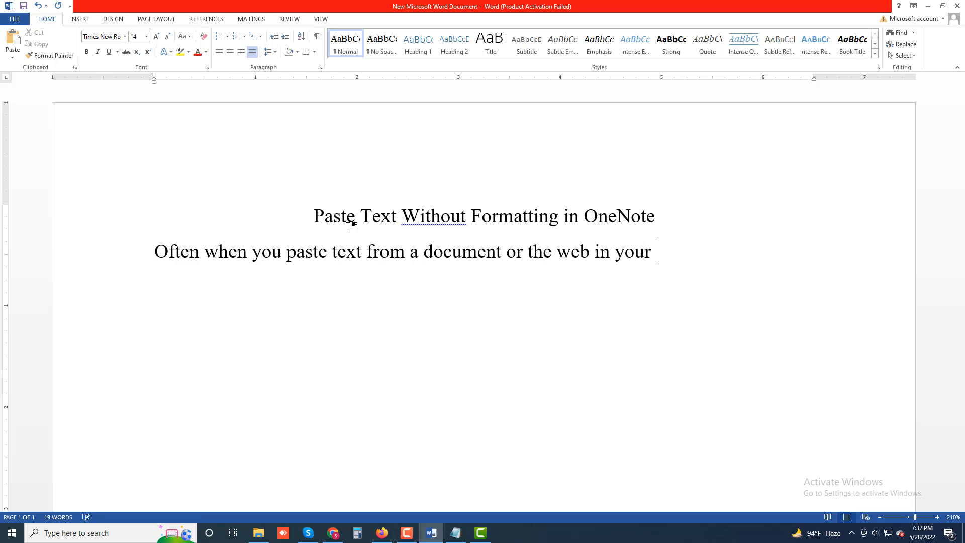
text( OneNote notes)
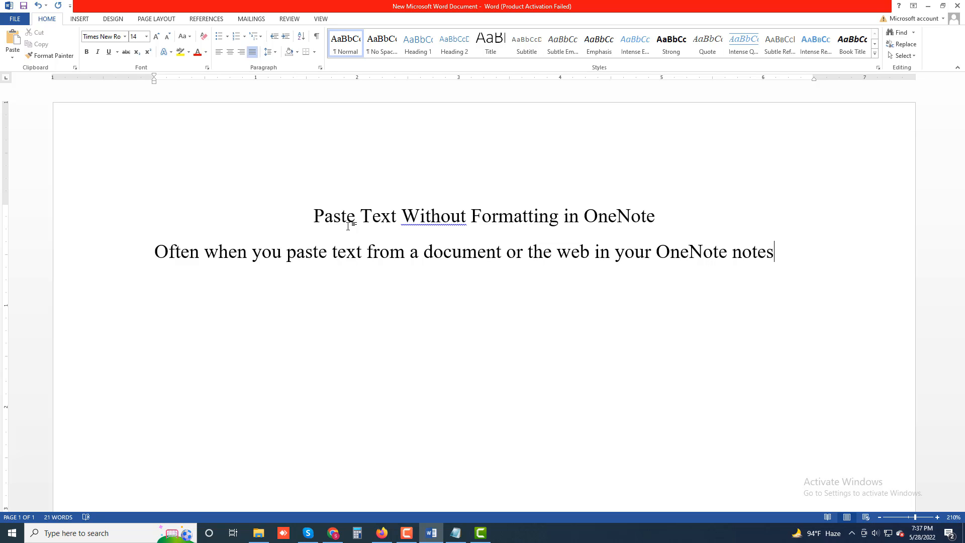
text(, the te)
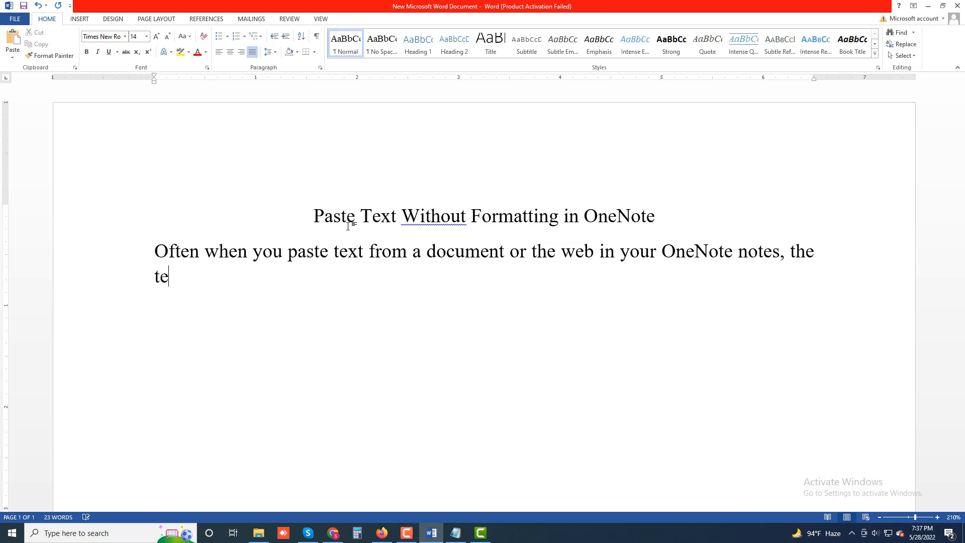
text(xt carries)
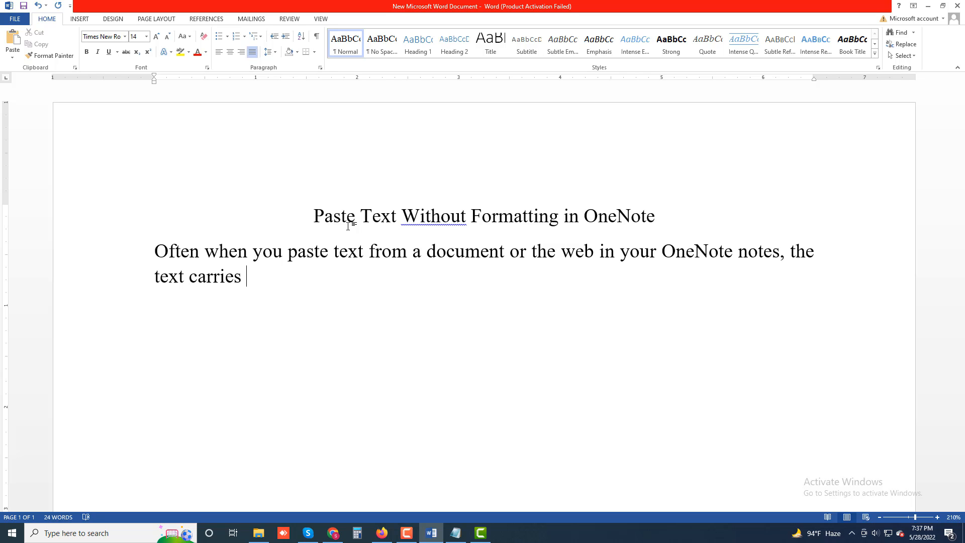
text( its original )
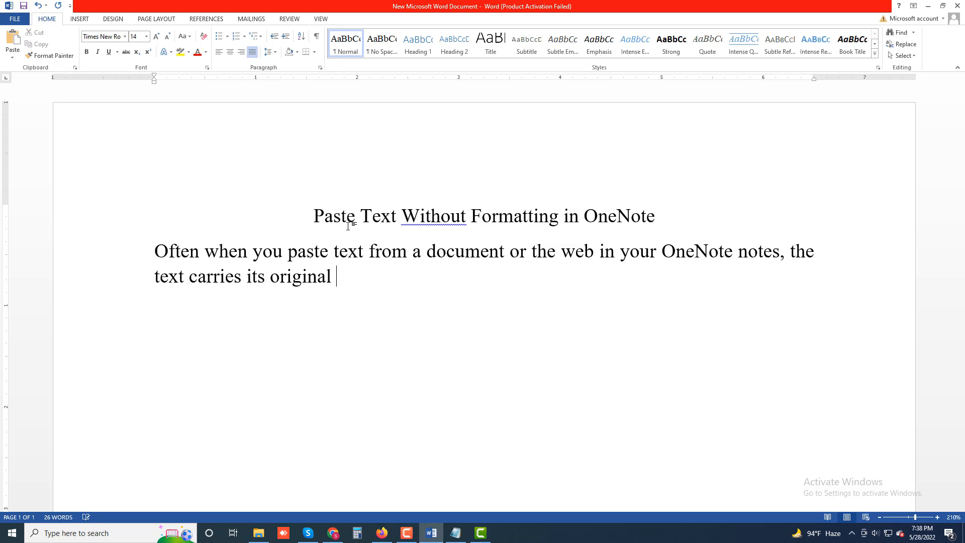
text(formatting. If)
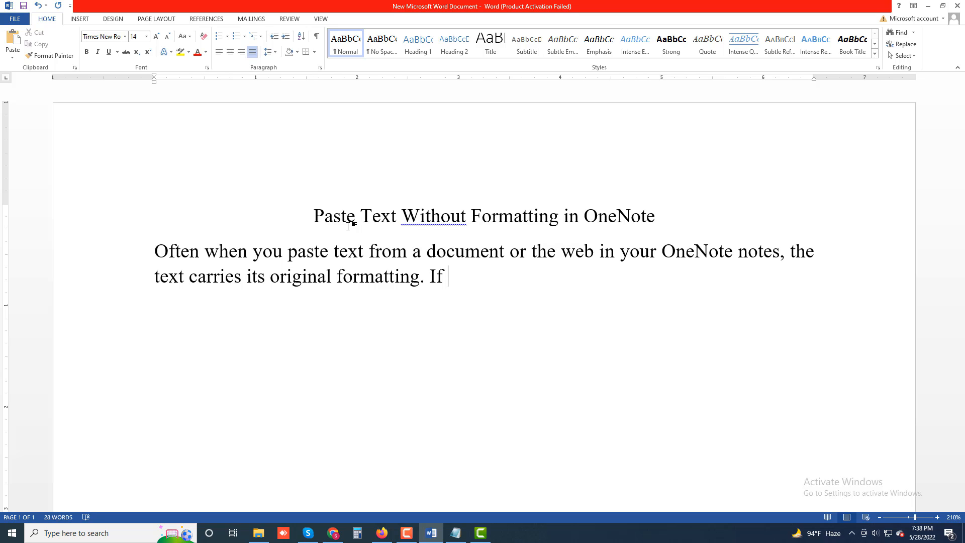
text( you'd rath)
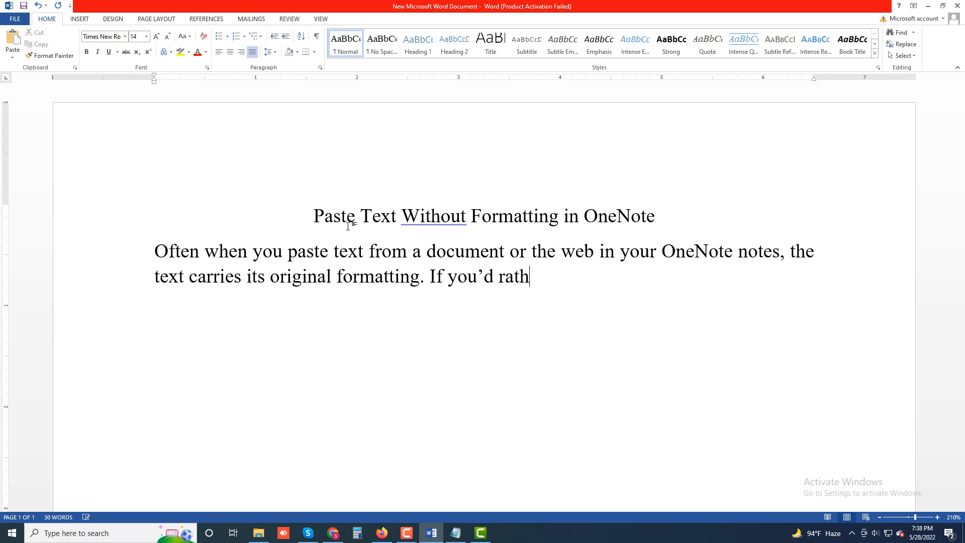
text(er save this )
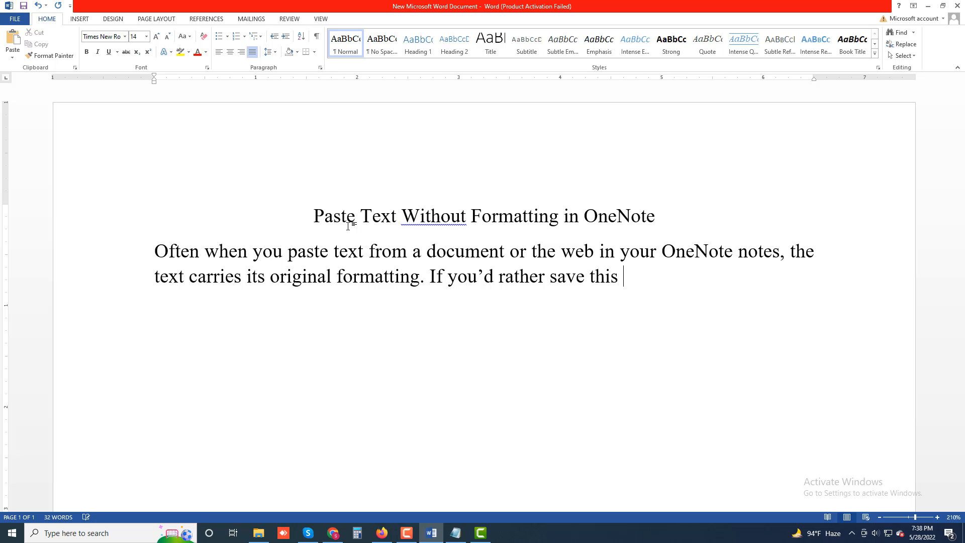
text(text in plain te)
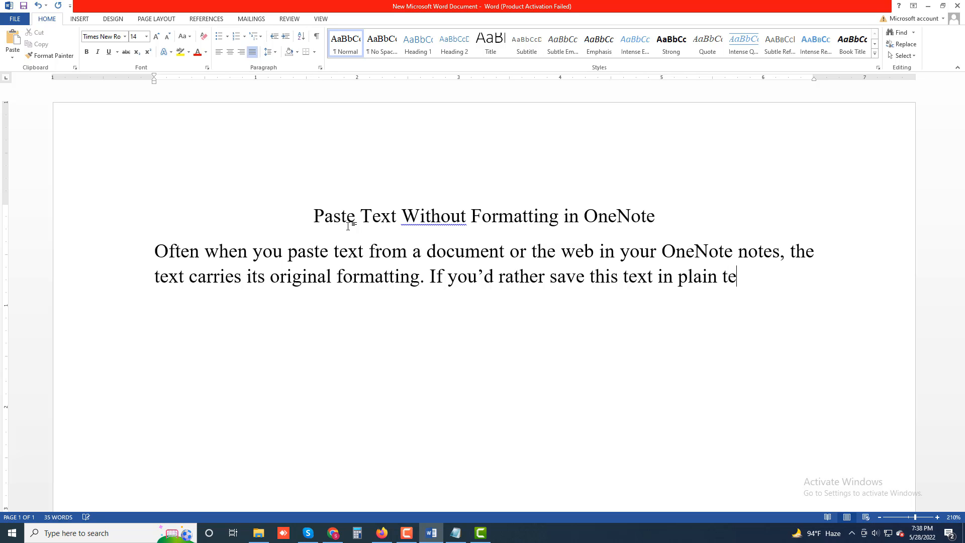
- Continue the paragraph with ". If you'd rather save this text in plain text format"
text(xt format)
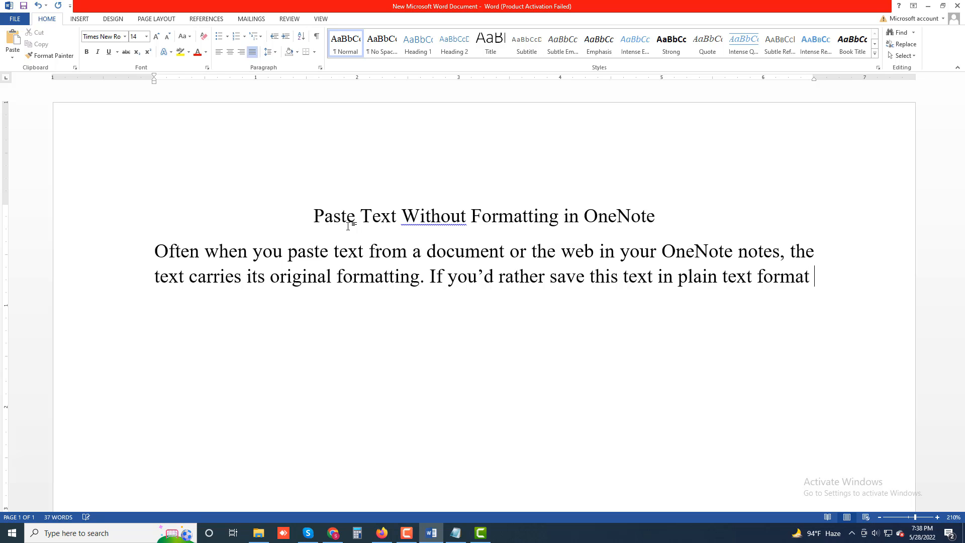
text( in your)
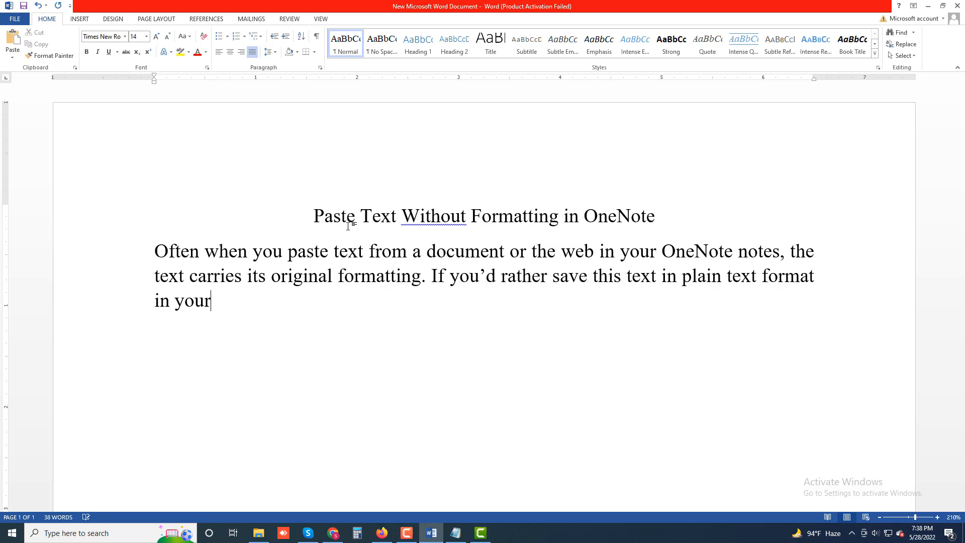
text( notes, you)
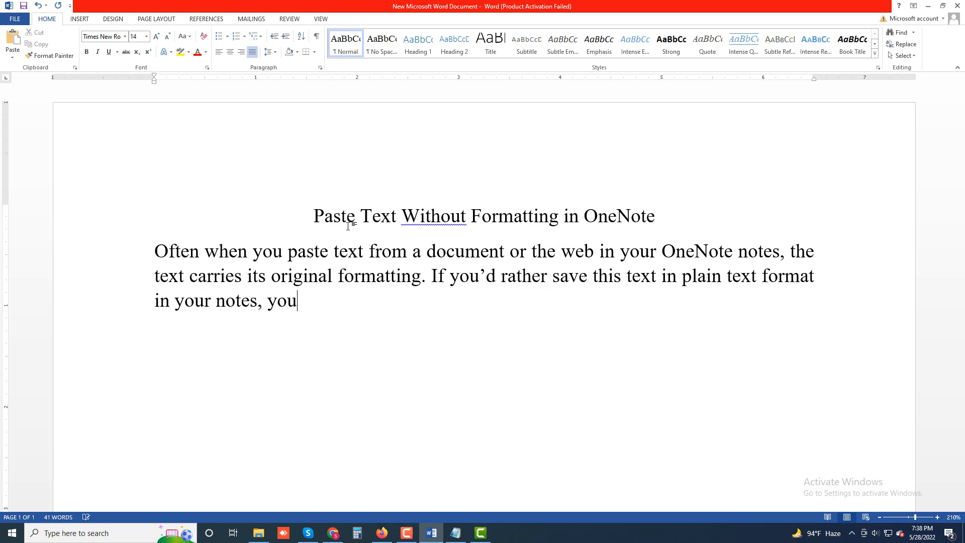
text('ll )
text(have tio)
- Finish the sentence with "in your notes, you'll have to use a context menu option in OneNote."
key(BackSpace)
key(BackSpace)
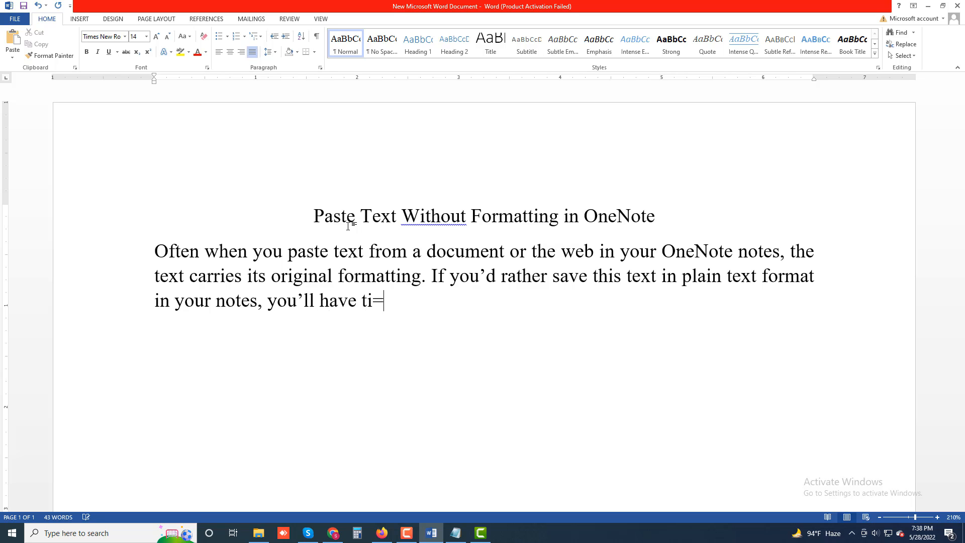
text(o use a convert)
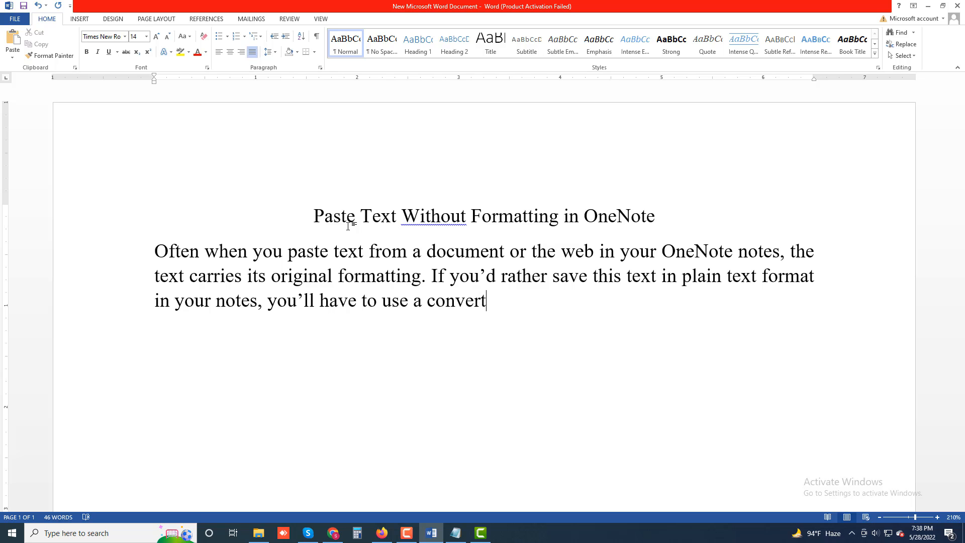
key(BackSpace)
key(BackSpace)
key(BackSpace)
key(BackSpace)
text(text menu)
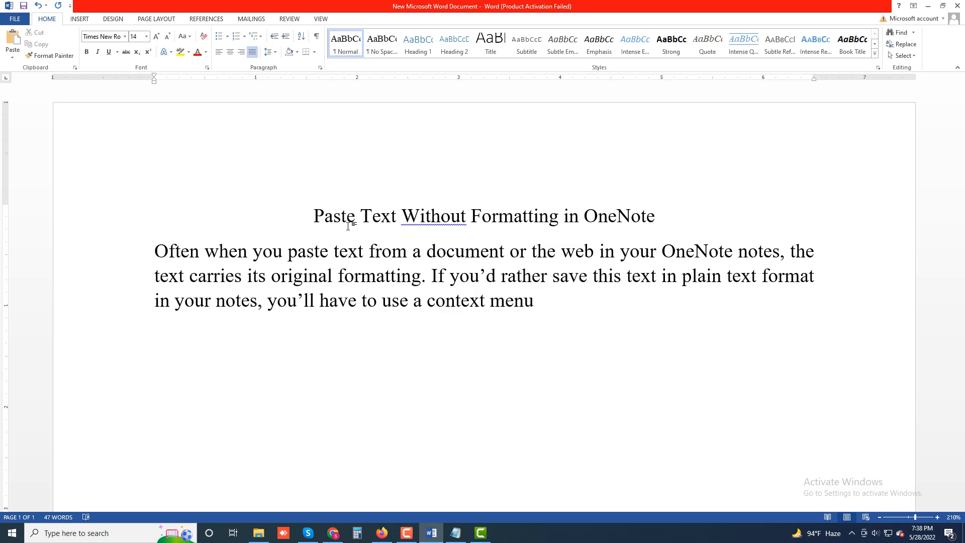
text( option in O)
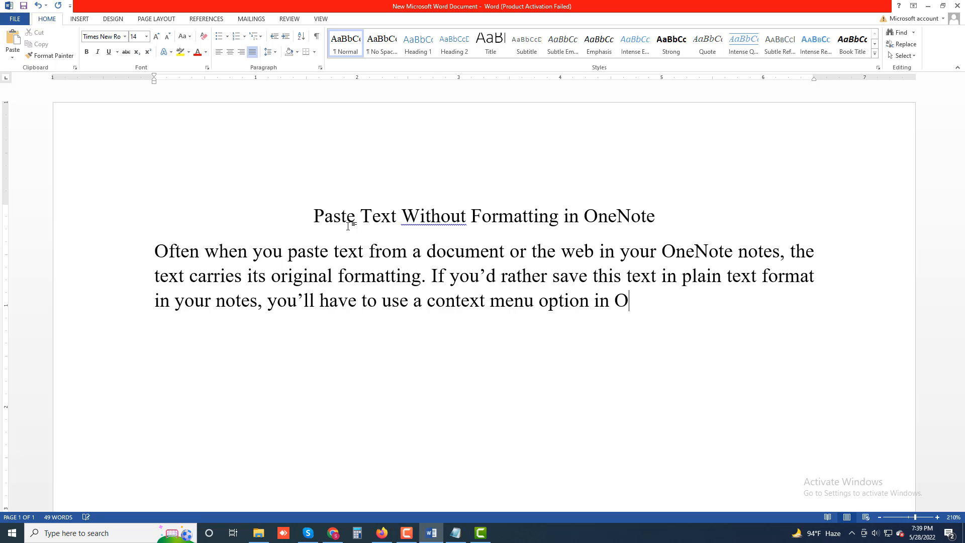
text(neNote.)
- Start a new paragraph reading "Open the note where you'd like to paste text with OneNote."
key(Return)
text(Open the)
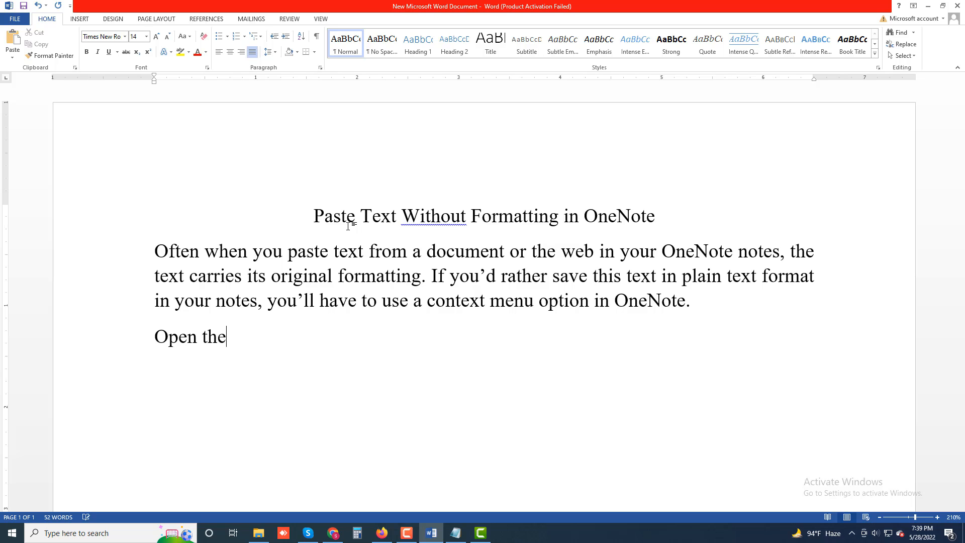
text( note where )
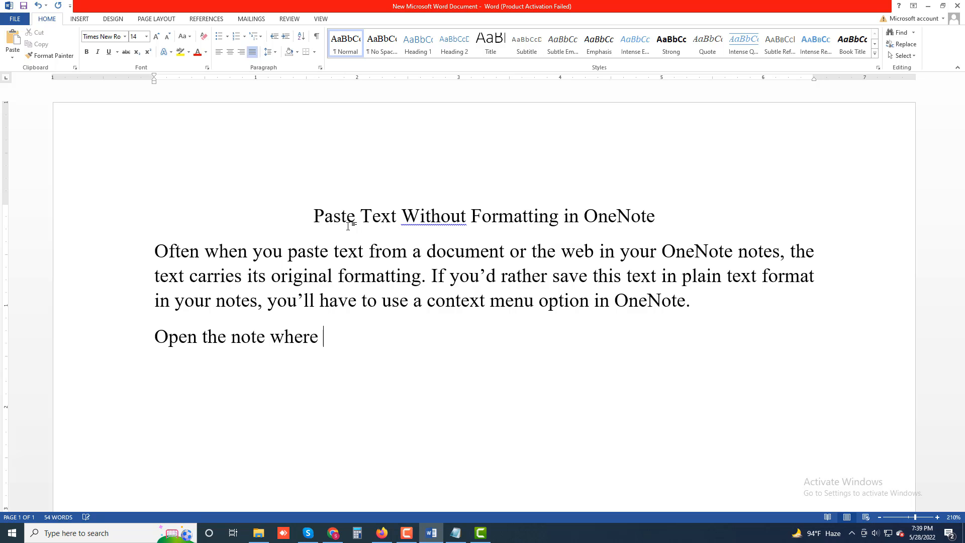
text(you)
text(')
text(d like)
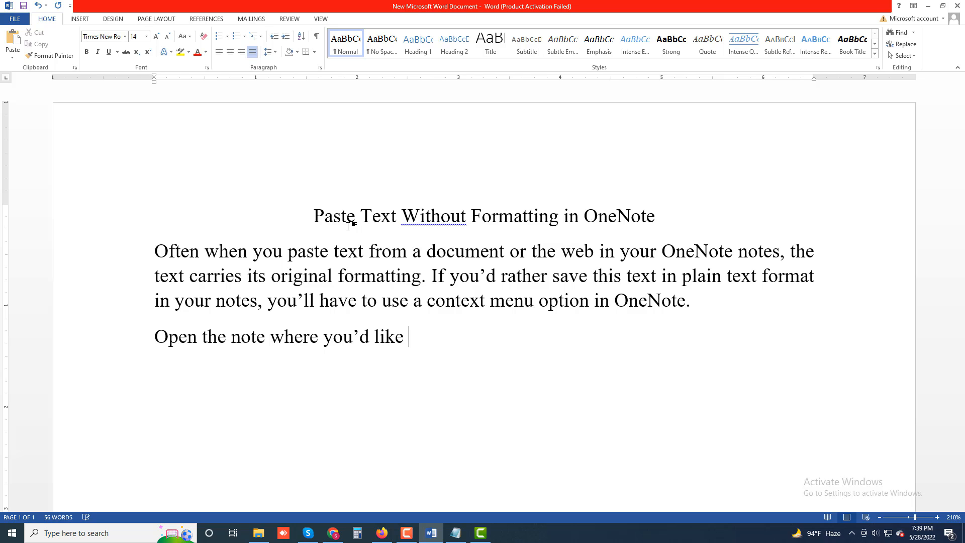
text( to paste text)
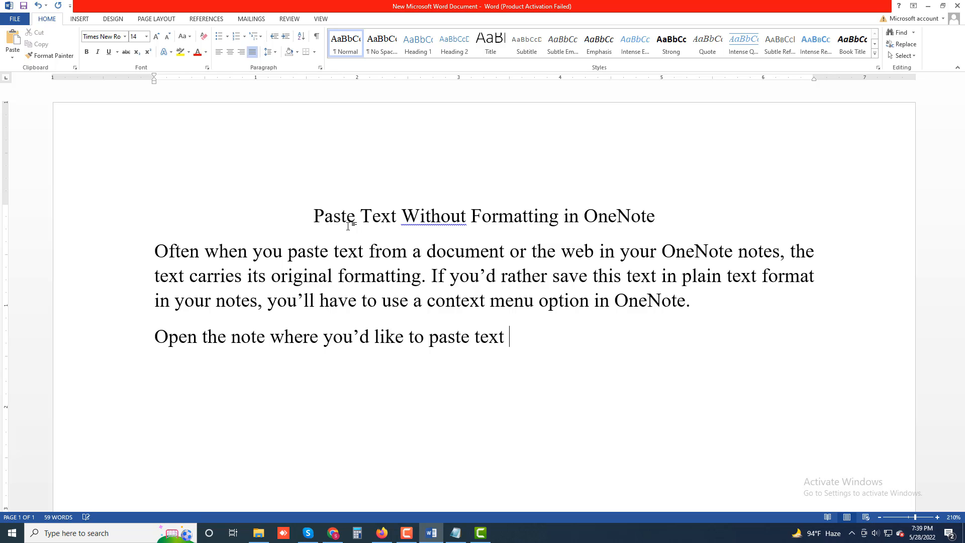
text( with OIne)
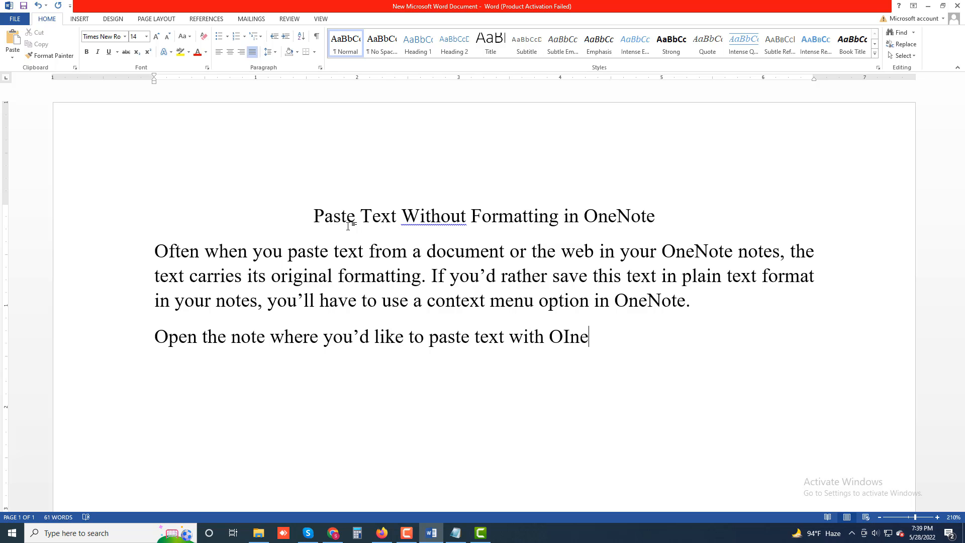
key(BackSpace)
key(BackSpace)
key(BackSpace)
text(neNote. Right-)
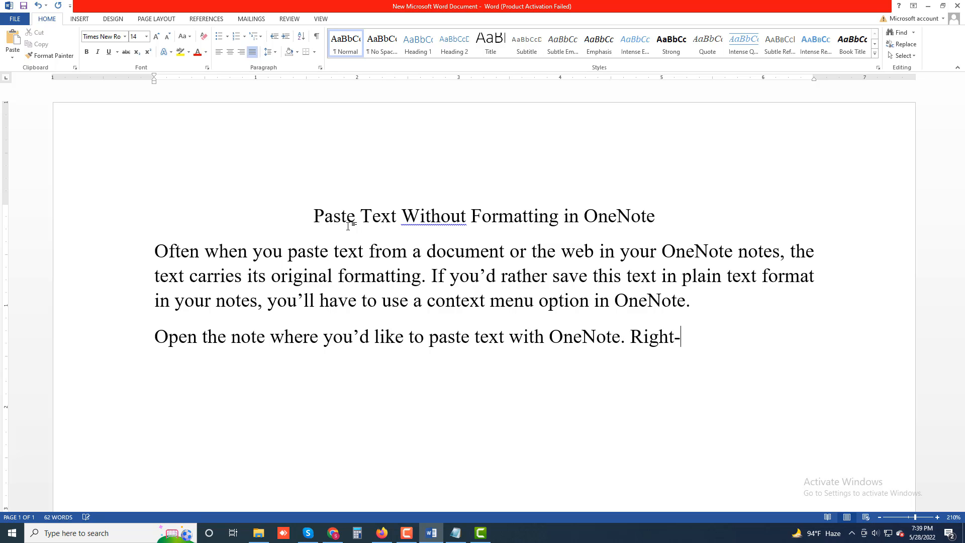
text(click where yo)
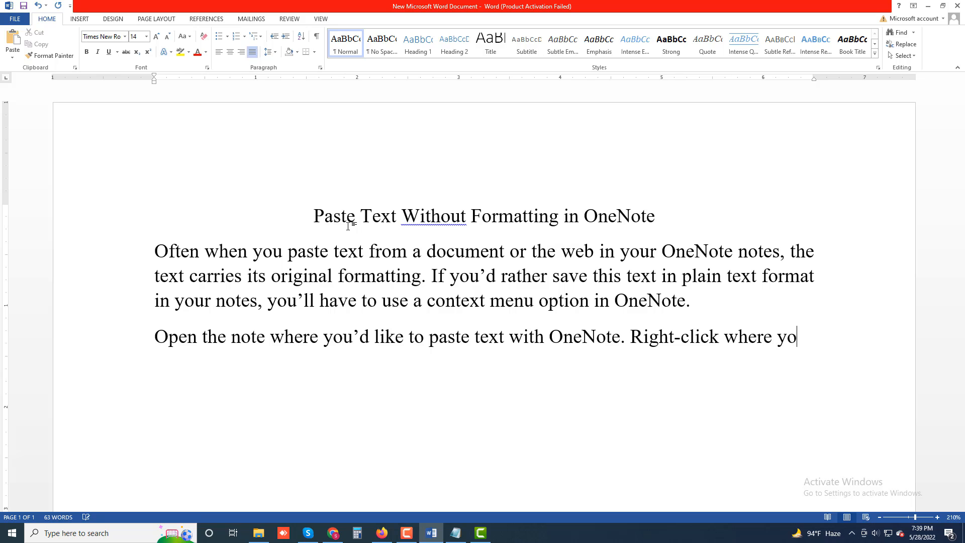
text(u want)
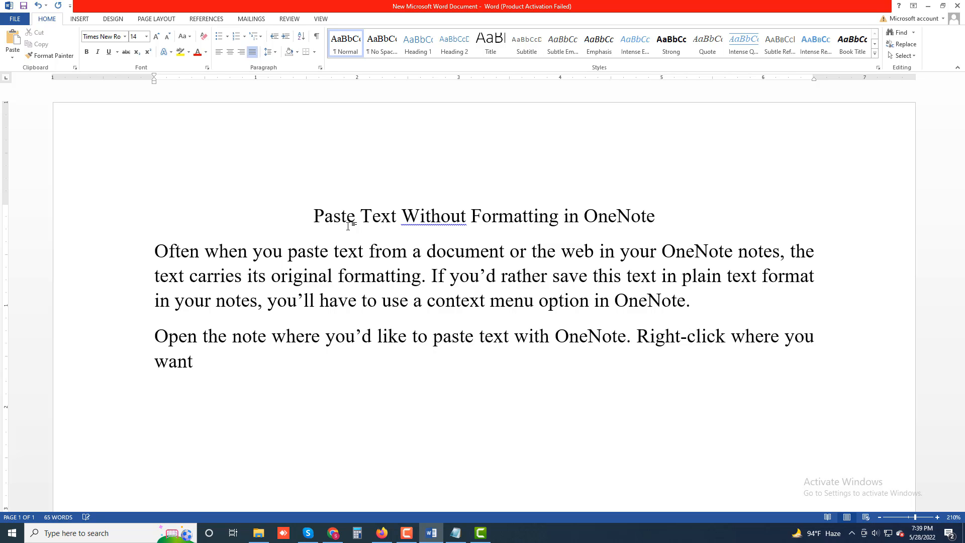
text( to insert the c)
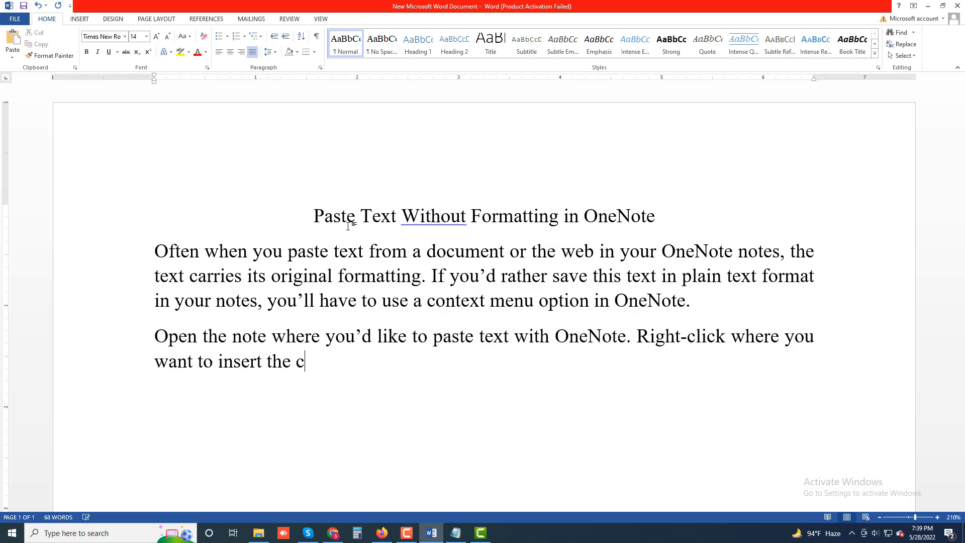
text(opied text a)
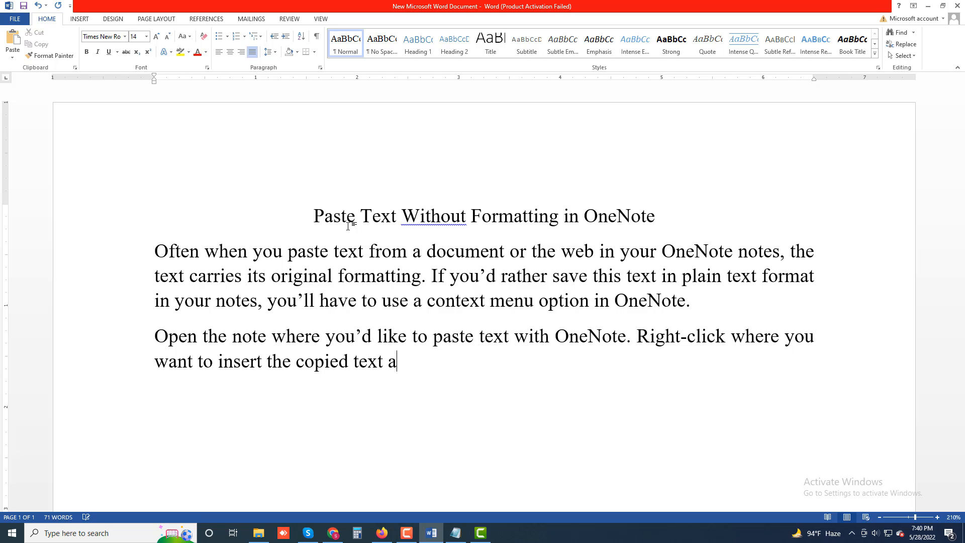
text(nd choose )
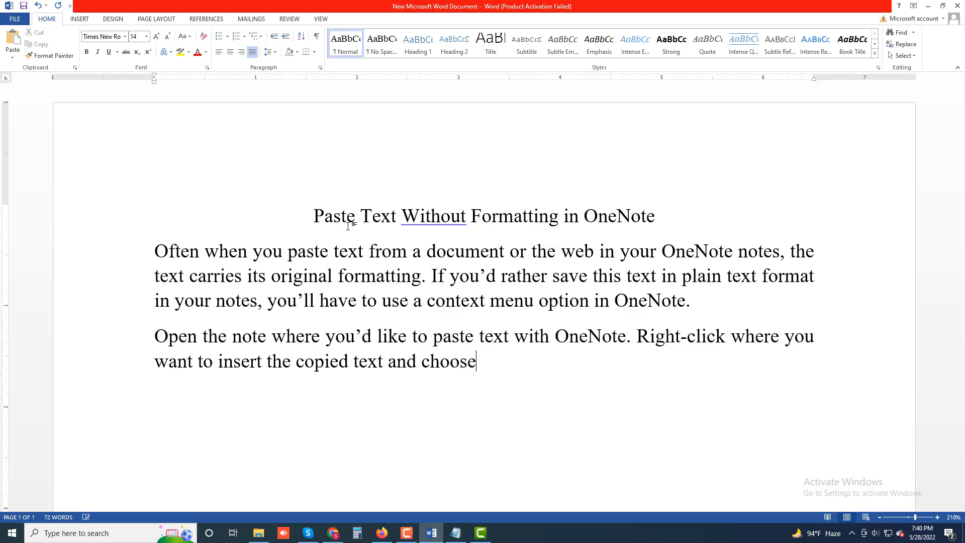
text(Paste Op)
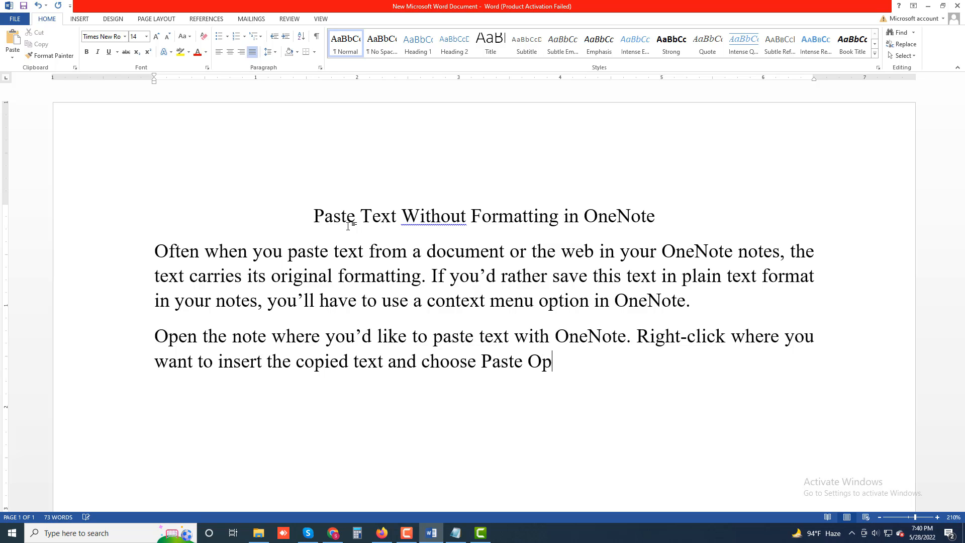
text(tions -- Keep)
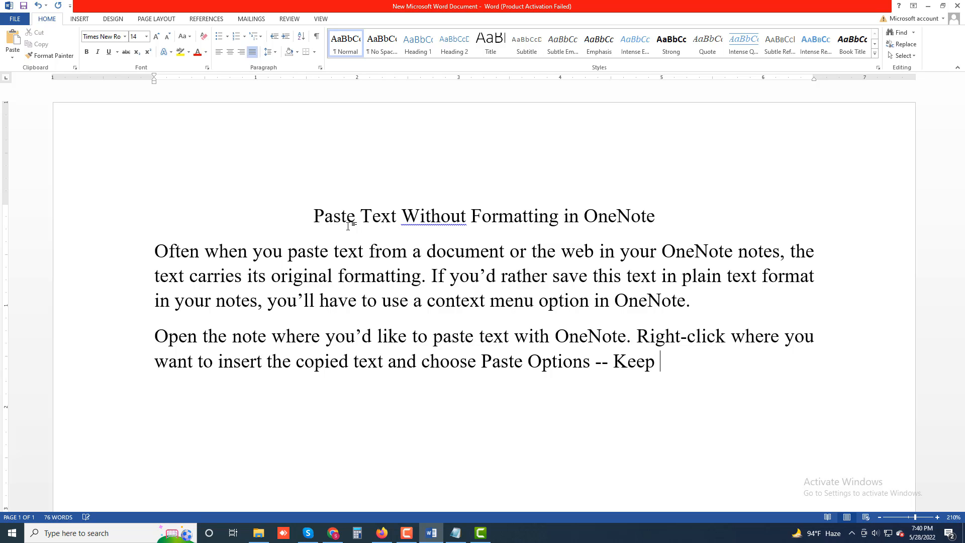
text( text Only)
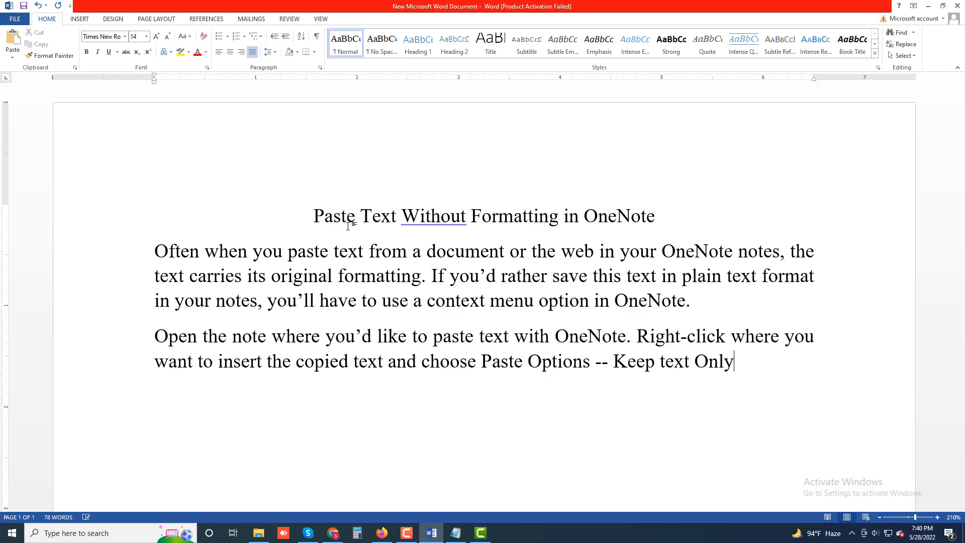
text(. Text)
- Begin the next sentence with "Text will make sure only text is pasted,"
text(will make)
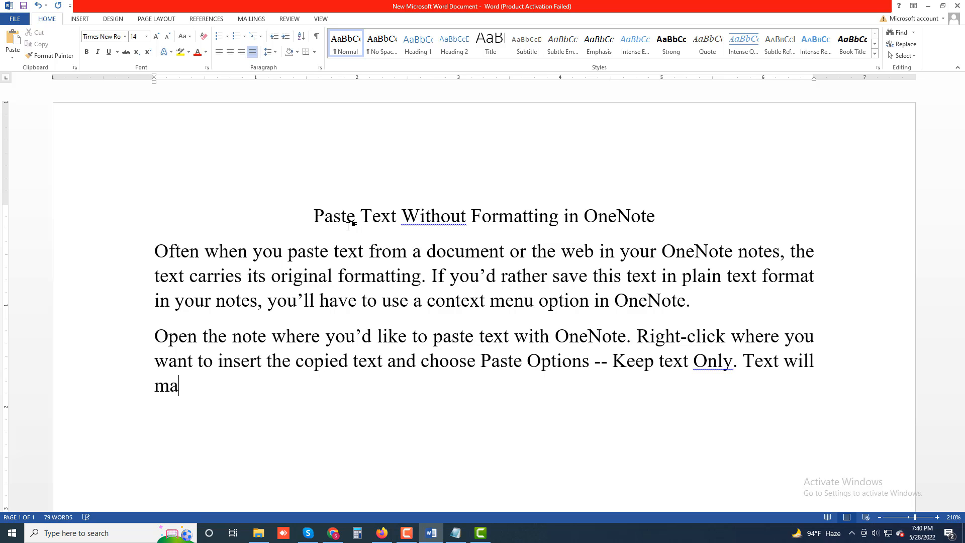
text( sure only)
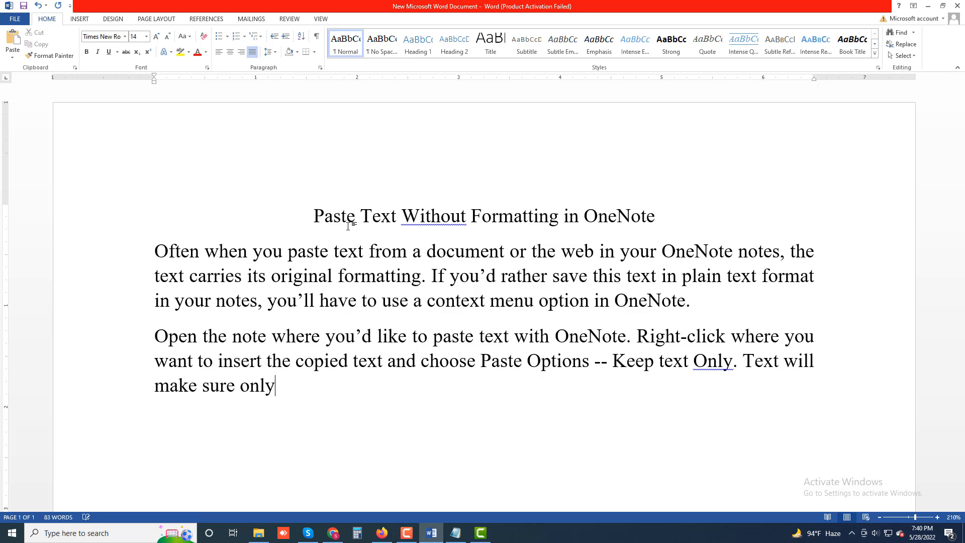
text( text is pa)
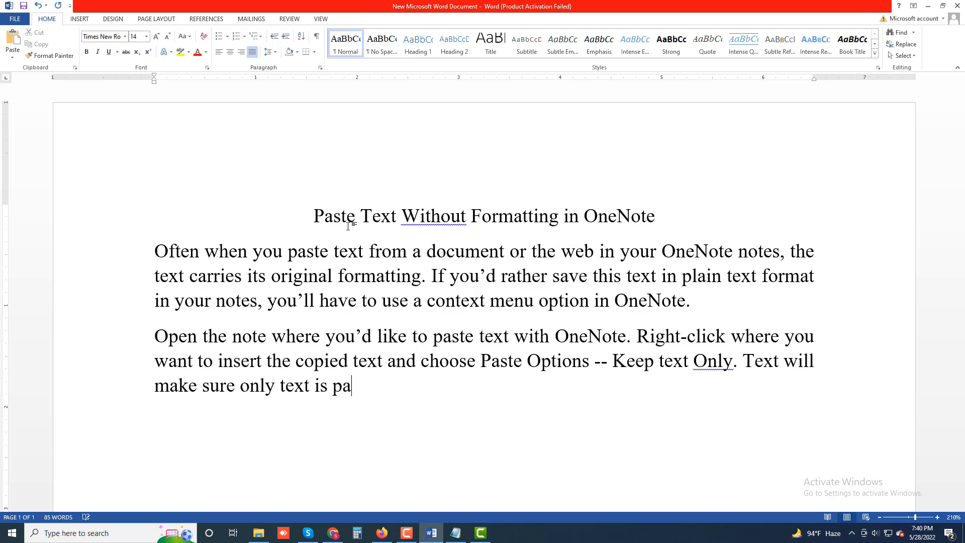
text(stes)
key(BackSpace)
text(d, leaving)
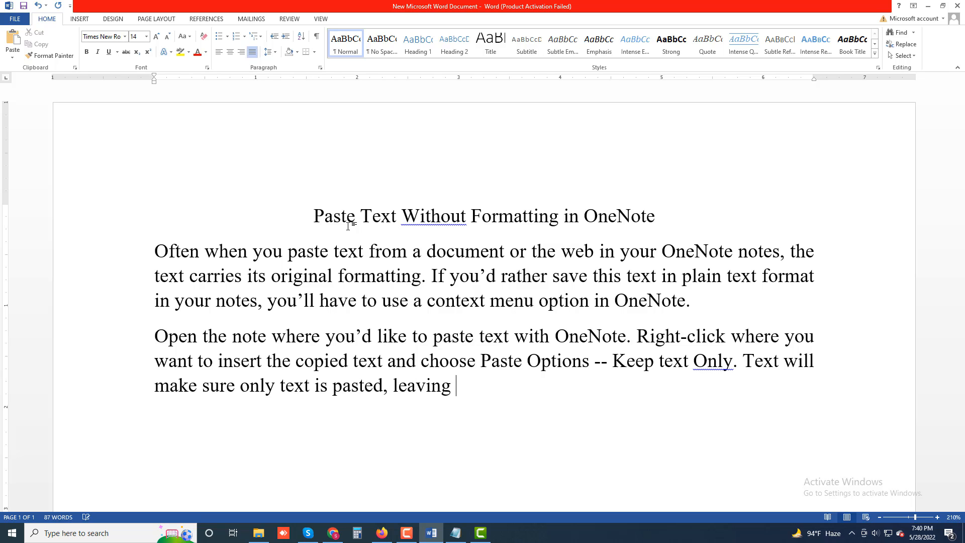
text( the formattin)
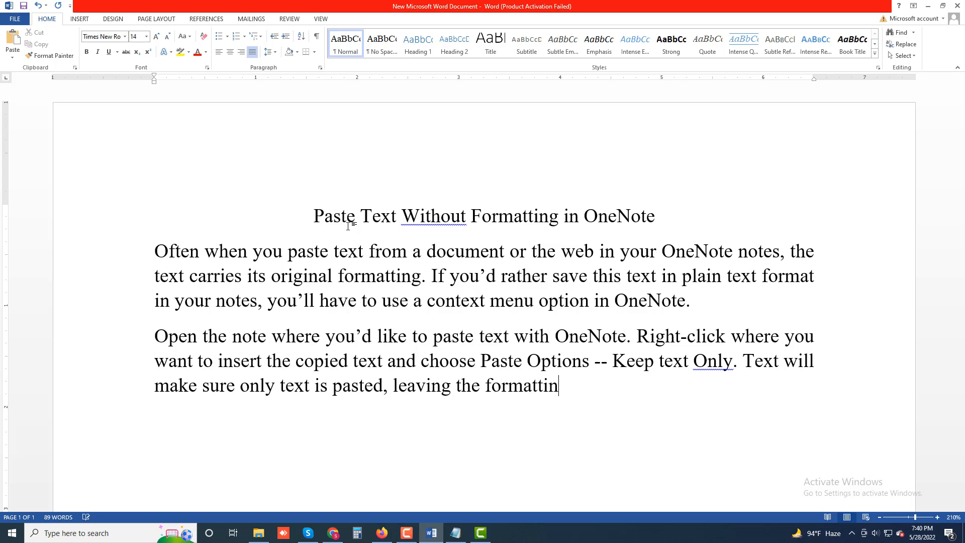
text(g out.)
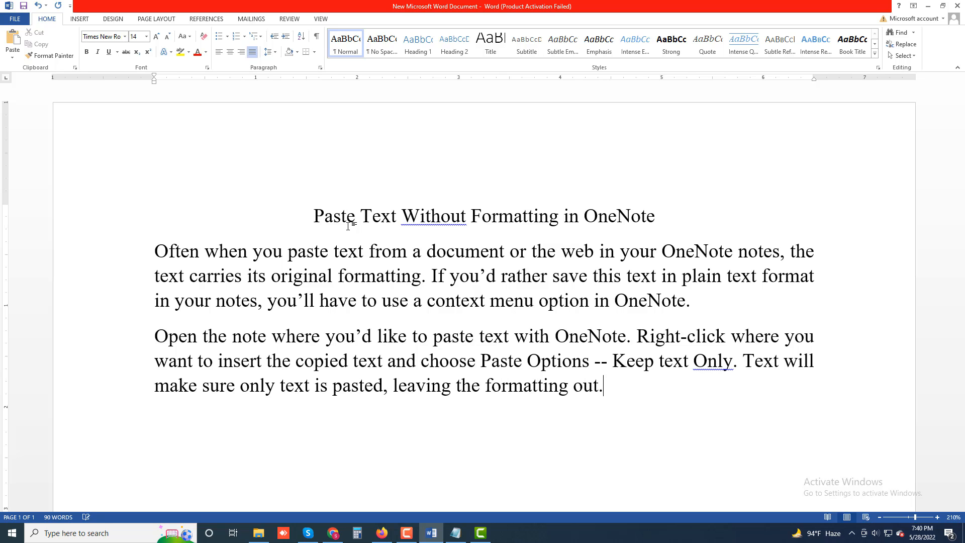